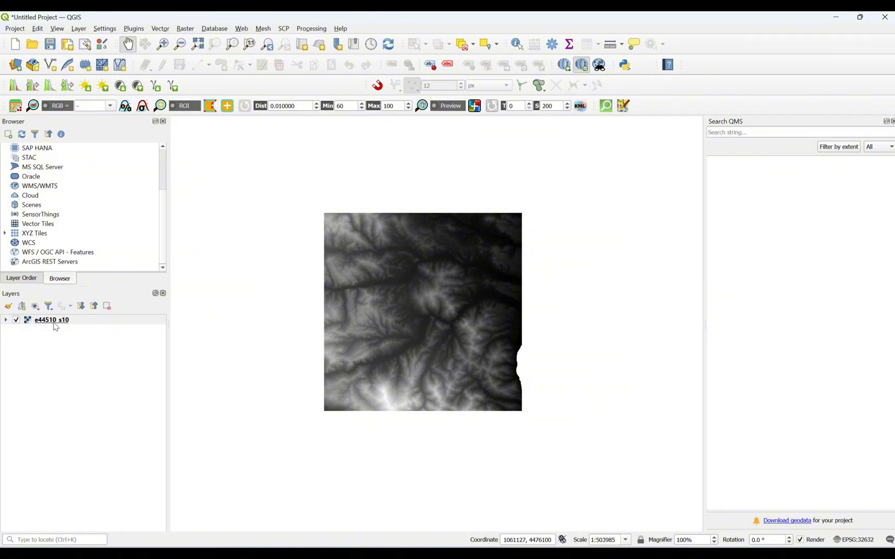
Step: Check the coordinate reference system of the e44510_s10 raster in its layer properties, then close them
{"action": "mouse_move", "coordinate": [56, 327]}
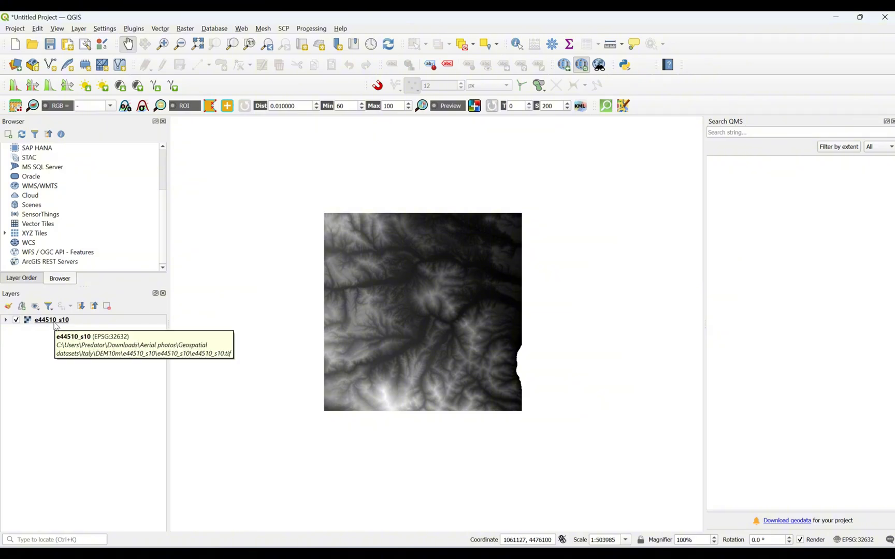
{"action": "right_click", "coordinate": [54, 326]}
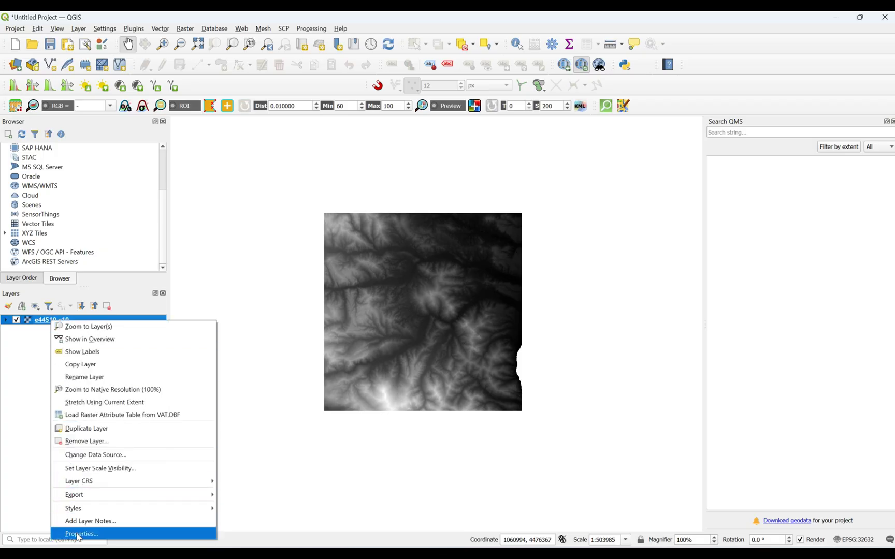
{"action": "left_click", "coordinate": [78, 534]}
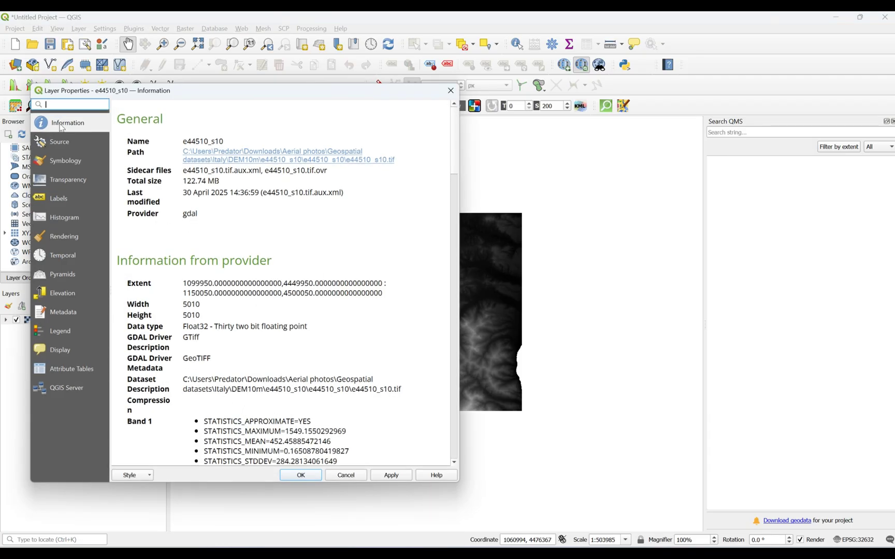
{"action": "scroll", "coordinate": [307, 220], "scroll_direction": "down", "scroll_amount": 15}
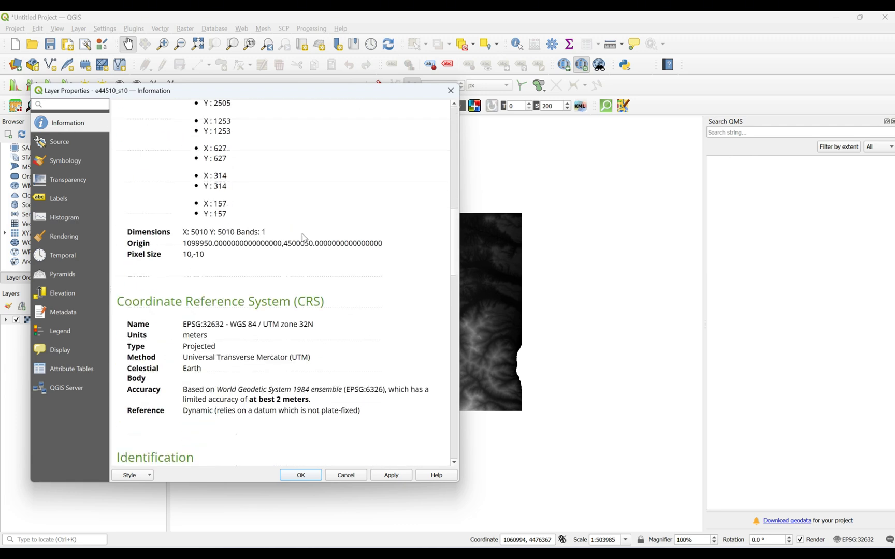
{"action": "left_click_drag", "start_coordinate": [117, 302], "coordinate": [261, 325]}
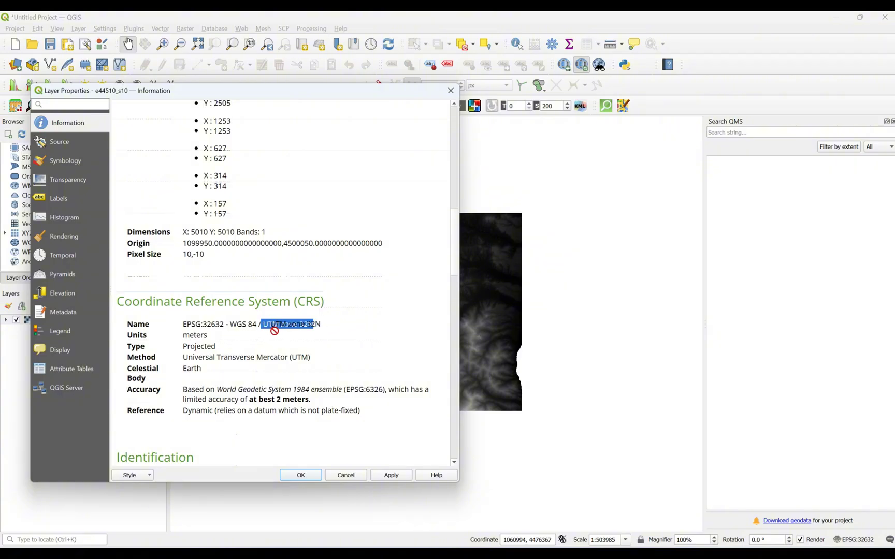
{"action": "left_click", "coordinate": [336, 327]}
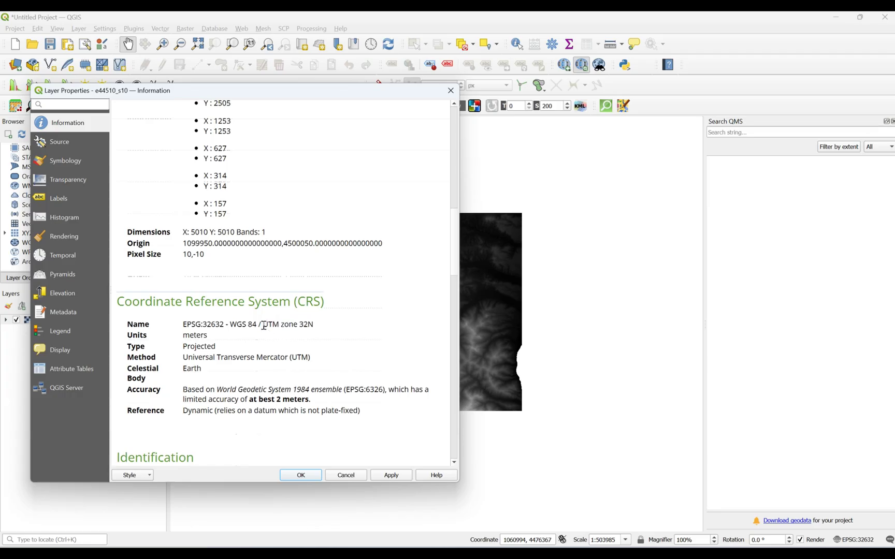
{"action": "left_click_drag", "start_coordinate": [263, 325], "coordinate": [305, 325]}
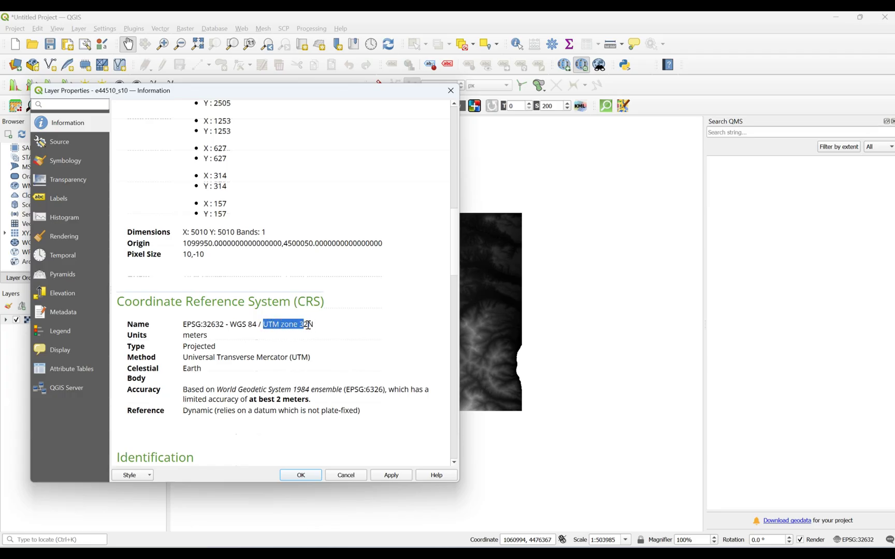
{"action": "left_click", "coordinate": [332, 324]}
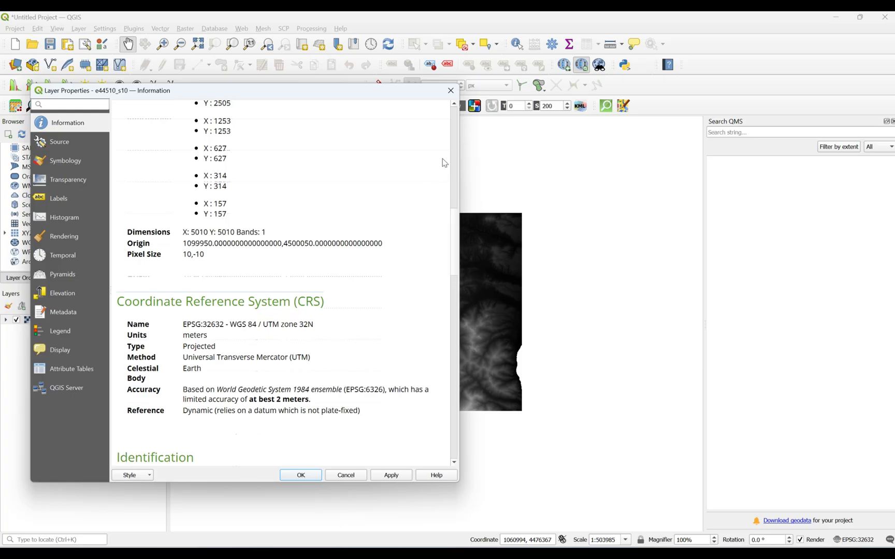
{"action": "left_click", "coordinate": [450, 91]}
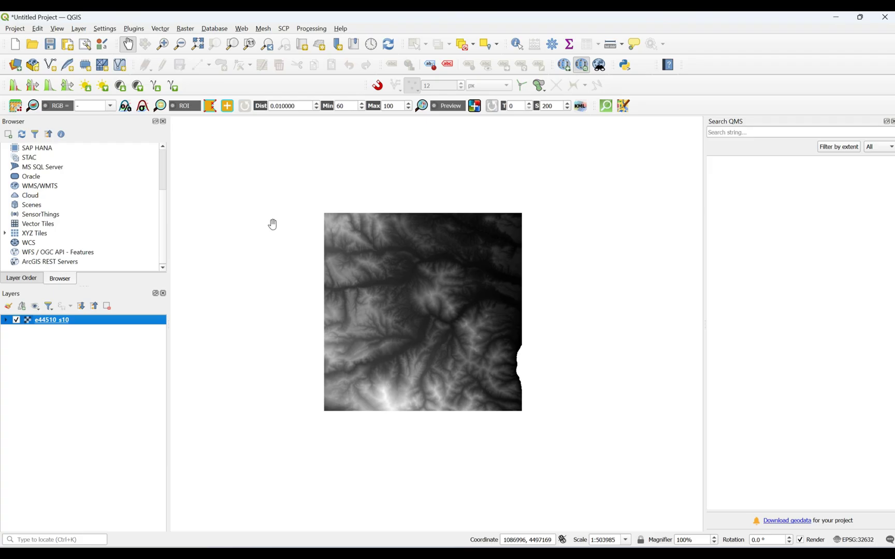
Step: Start a Warp (Reproject) with e44510_s10 as the input layer, leaving the source CRS empty
{"action": "left_click", "coordinate": [191, 32]}
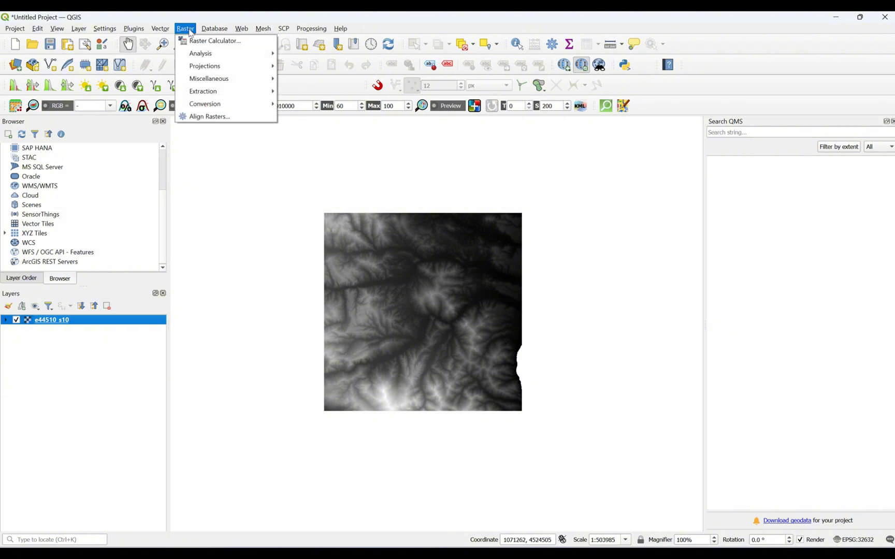
{"action": "mouse_move", "coordinate": [194, 67]}
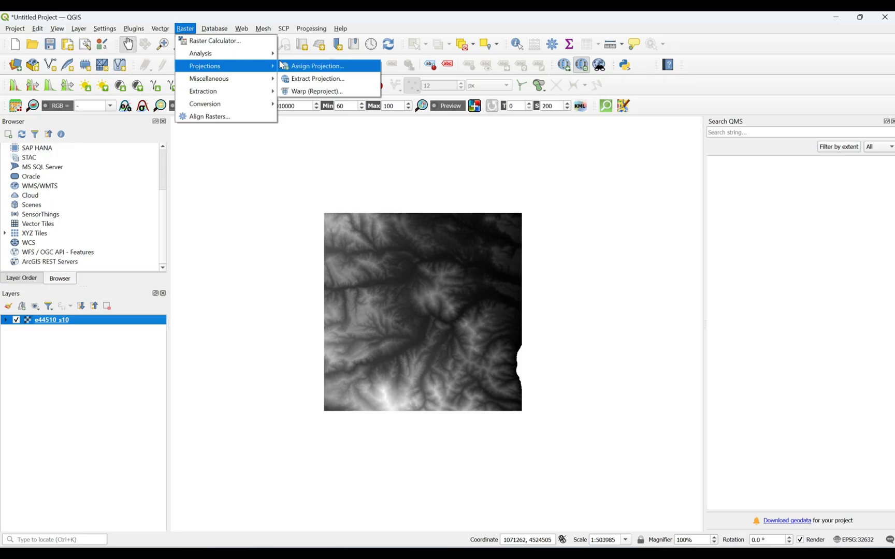
{"action": "left_click", "coordinate": [325, 93]}
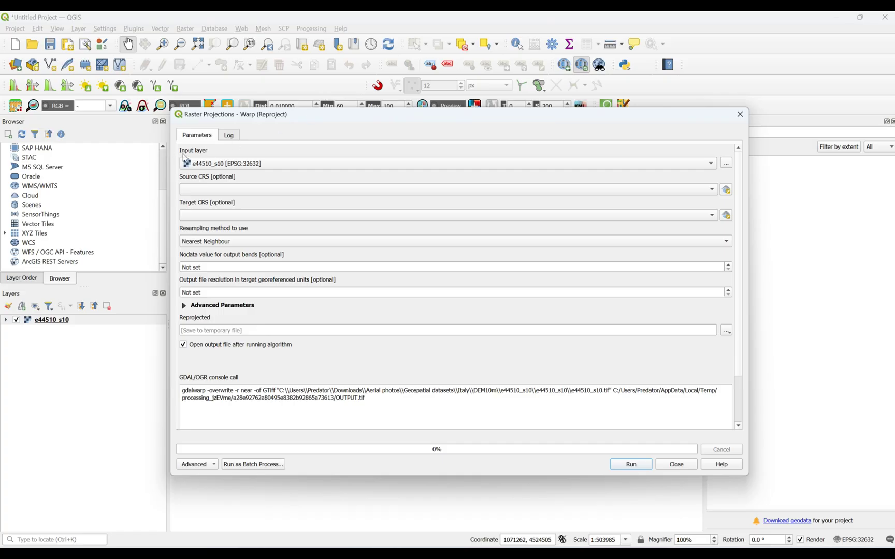
{"action": "left_click", "coordinate": [219, 165]}
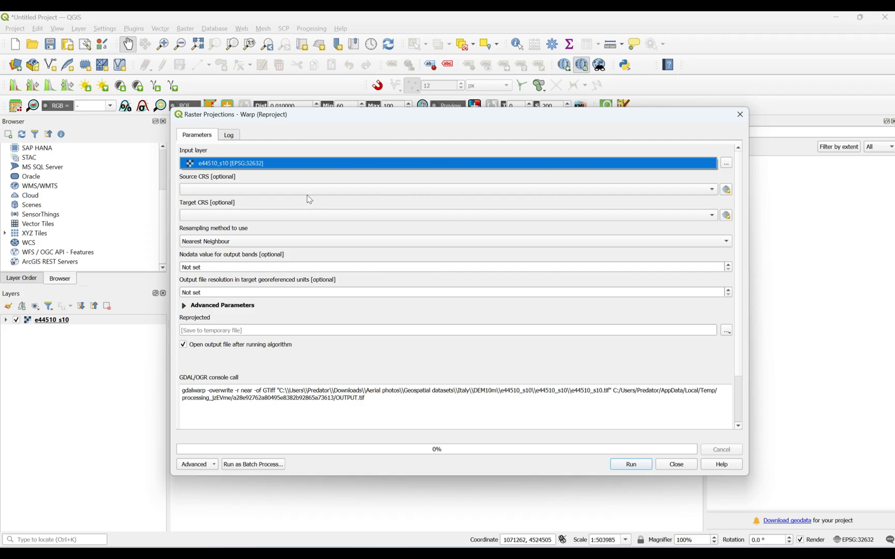
{"action": "left_click", "coordinate": [345, 190]}
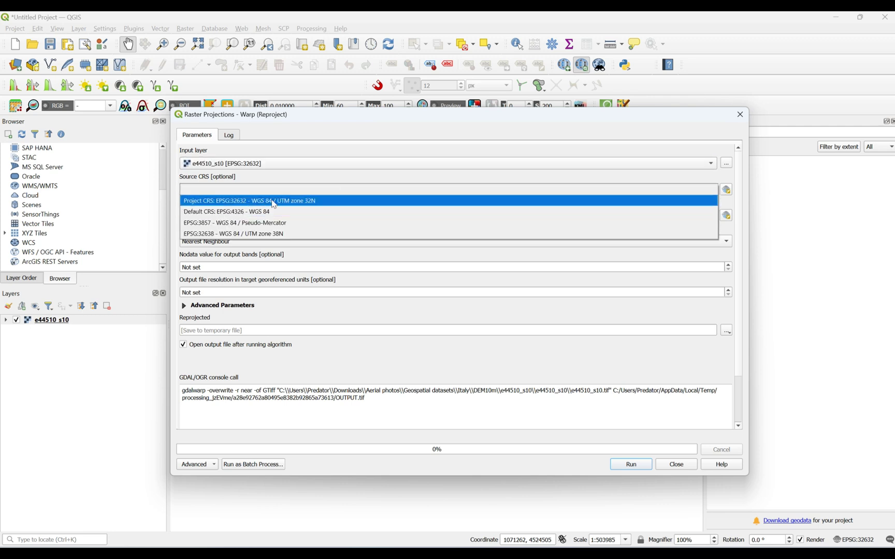
{"action": "left_click", "coordinate": [298, 189]}
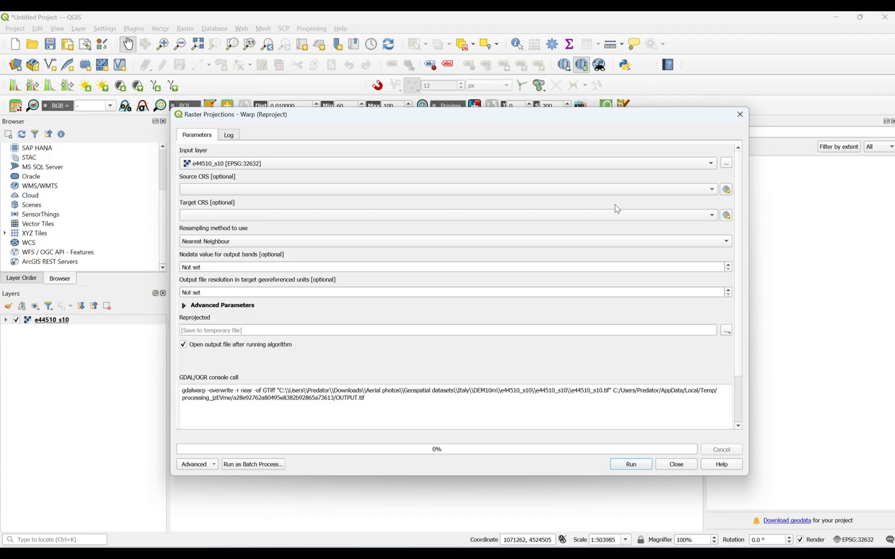
Step: For the target CRS, switch to a predefined CRS and filter the list for "WGS 84 / UTM zone 33"
{"action": "left_click", "coordinate": [726, 217]}
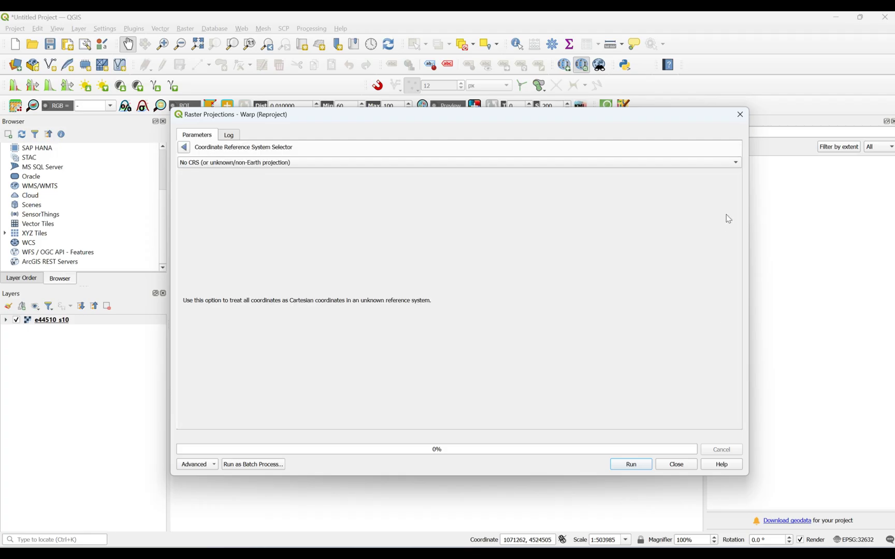
{"action": "left_click", "coordinate": [233, 166]}
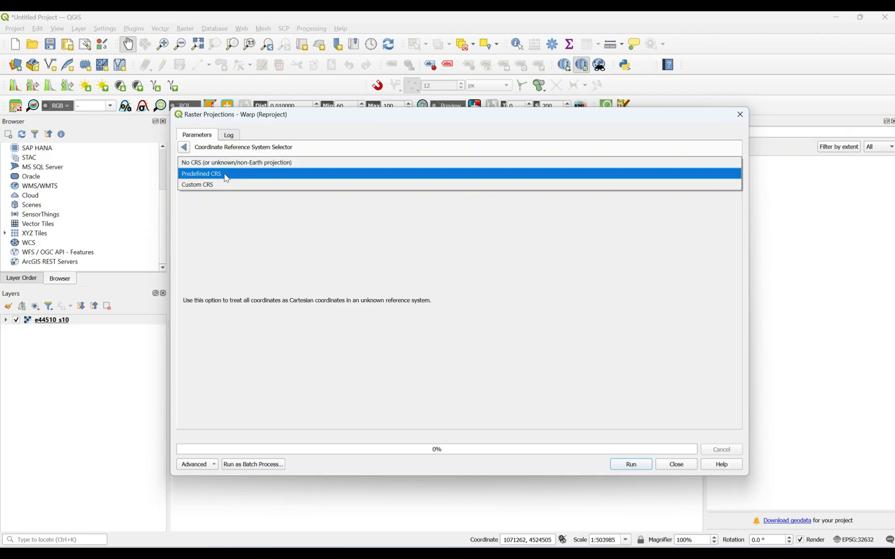
{"action": "left_click", "coordinate": [226, 174]}
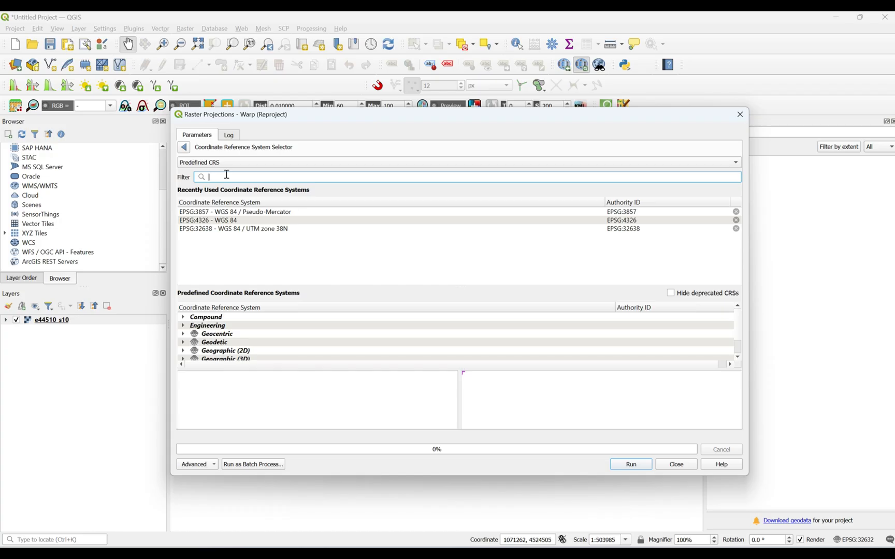
{"action": "type", "text": "WGS"}
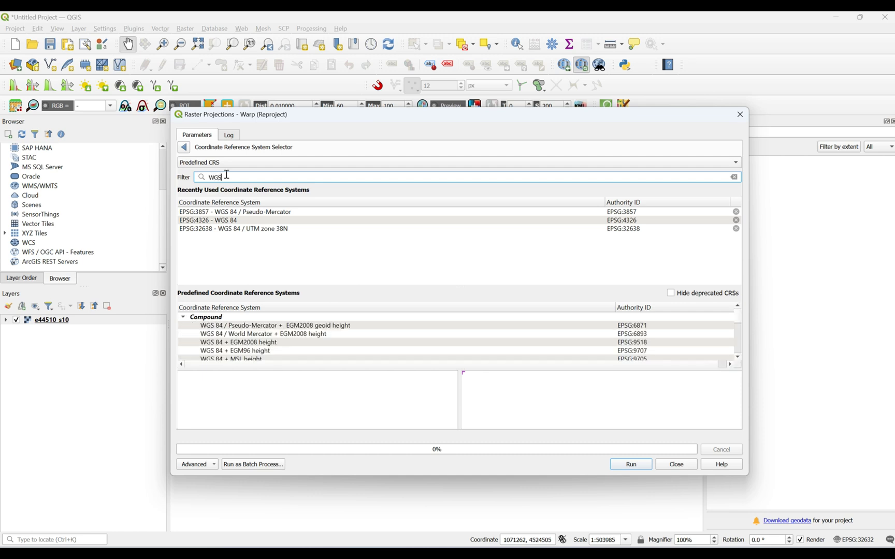
{"action": "type", "text": " 84/"}
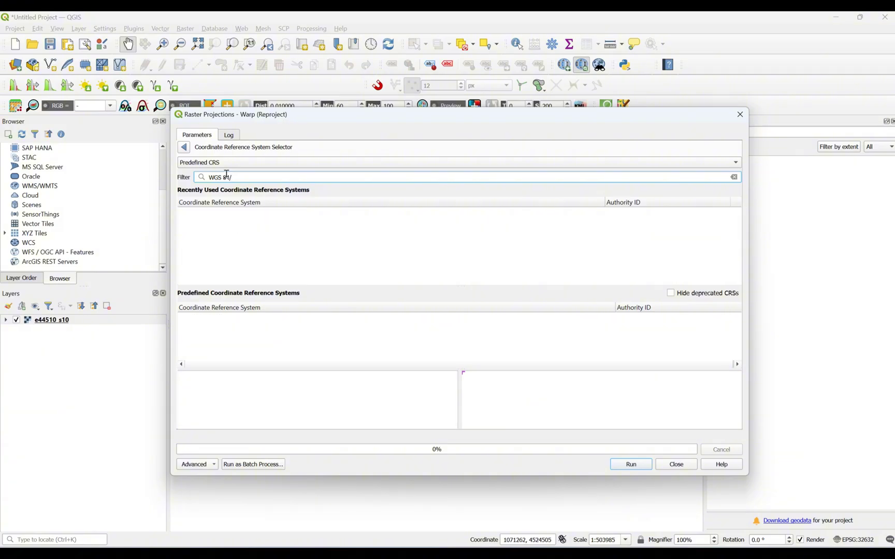
{"action": "key", "text": "BackSpace"}
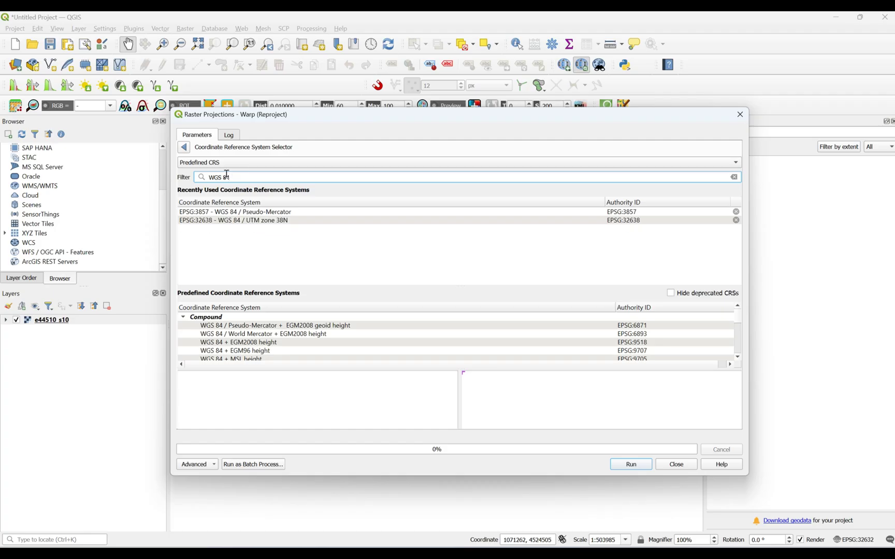
{"action": "type", "text": "/"}
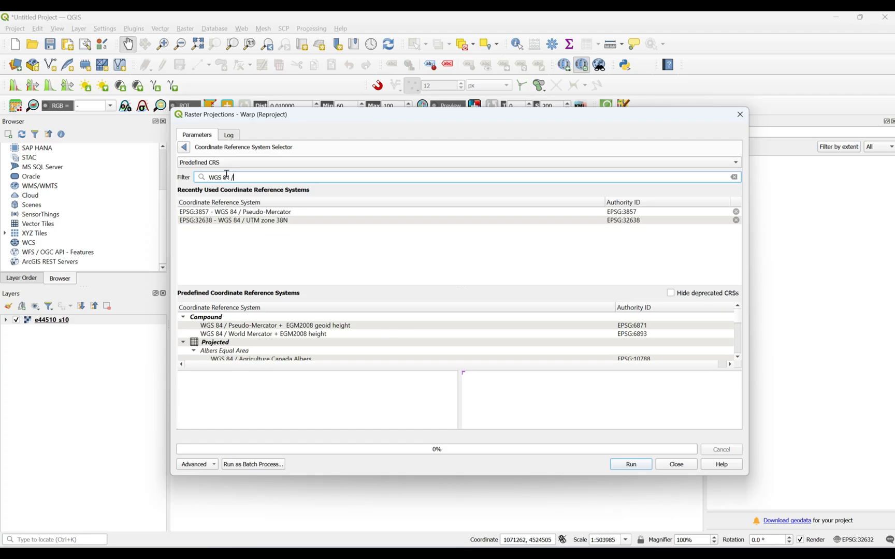
{"action": "type", "text": " UTM"}
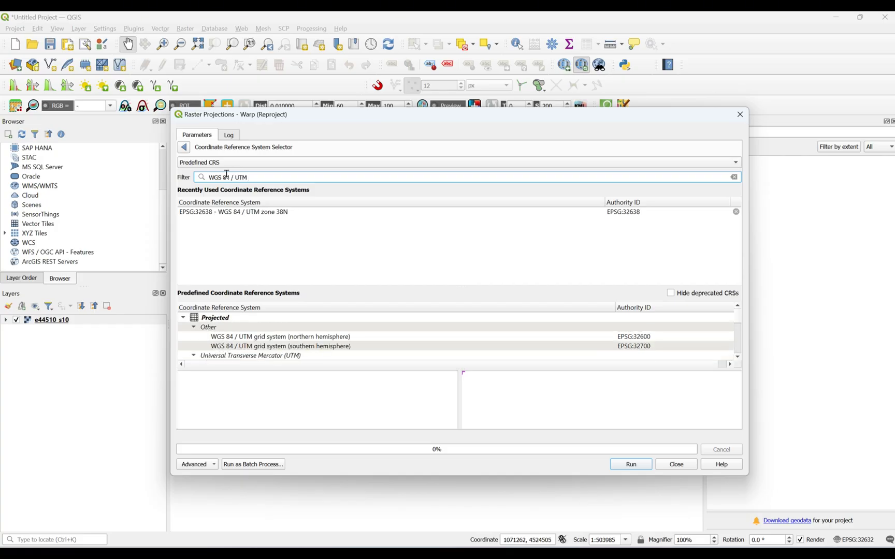
{"action": "type", "text": " zon"}
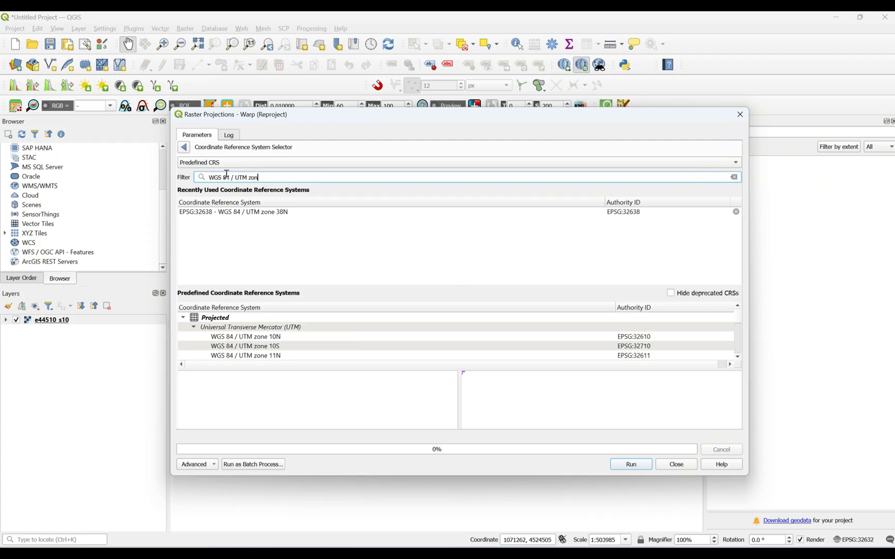
{"action": "type", "text": "e 33"}
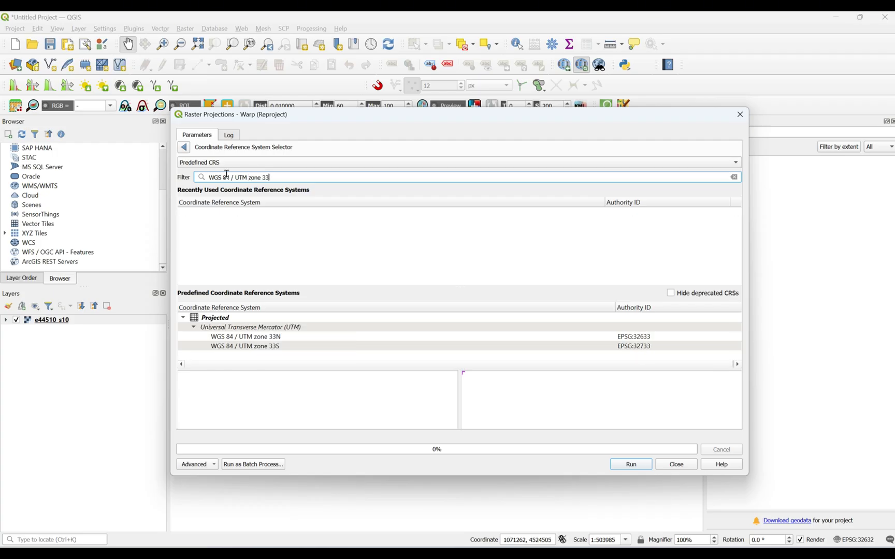
Step: Choose WGS 84 / UTM zone 33N (EPSG:32633) as the target CRS, run the reprojection and close the dialog
{"action": "left_click", "coordinate": [262, 340]}
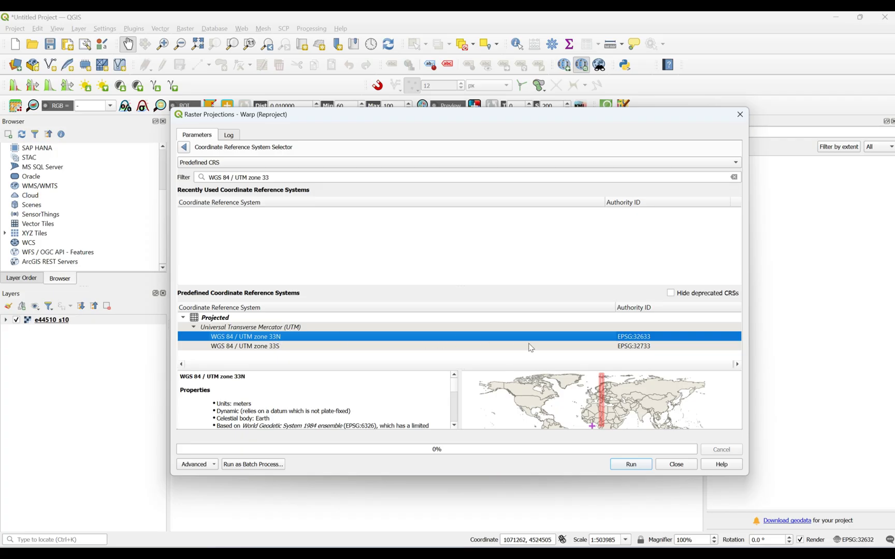
{"action": "left_click", "coordinate": [625, 465]}
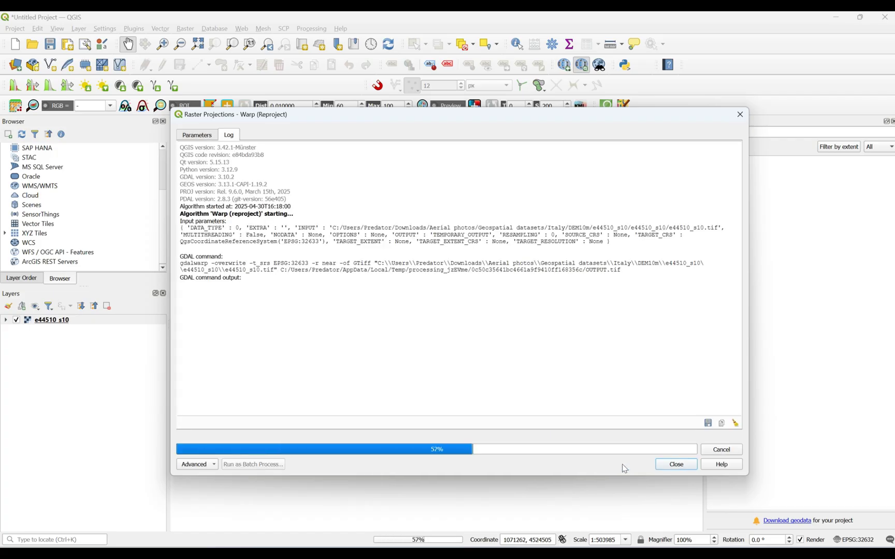
{"action": "left_click", "coordinate": [685, 465]}
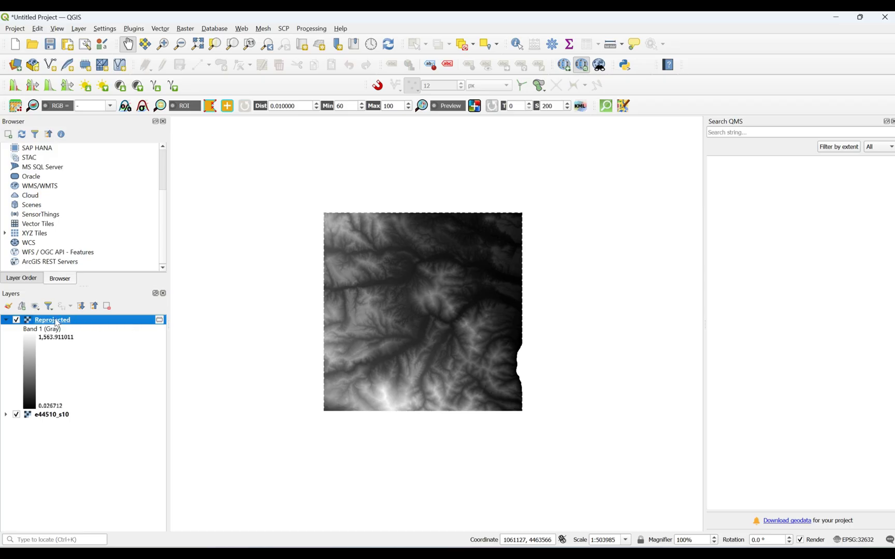
Step: Check the coordinate reference system of the Reprojected layer in its layer properties, then close them
{"action": "mouse_move", "coordinate": [57, 322]}
{"action": "left_click", "coordinate": [5, 414]}
{"action": "left_click", "coordinate": [5, 415]}
{"action": "right_click", "coordinate": [57, 320]}
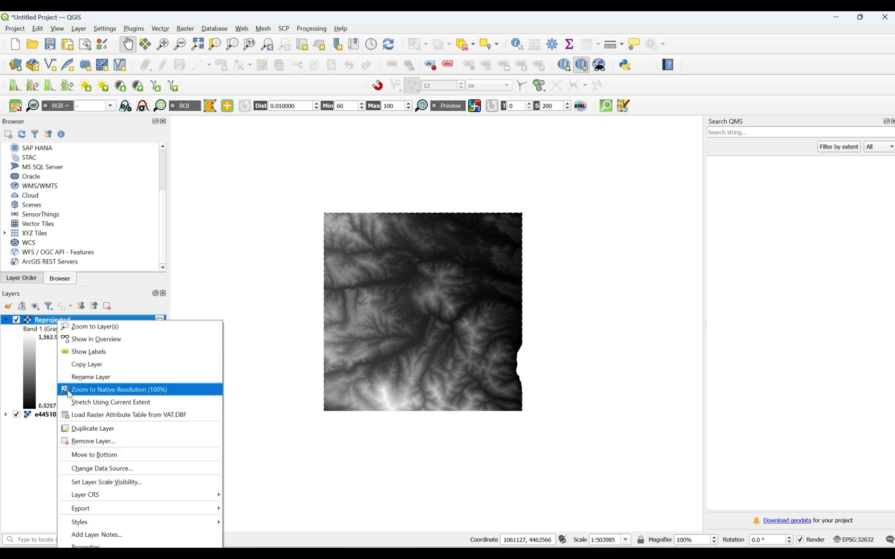
{"action": "left_click", "coordinate": [78, 536]}
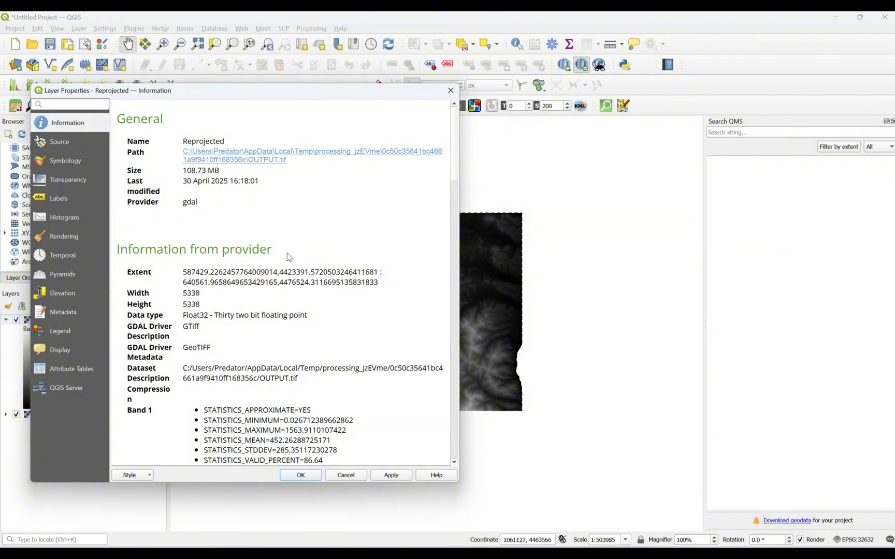
{"action": "scroll", "coordinate": [289, 257], "scroll_direction": "down", "scroll_amount": 9}
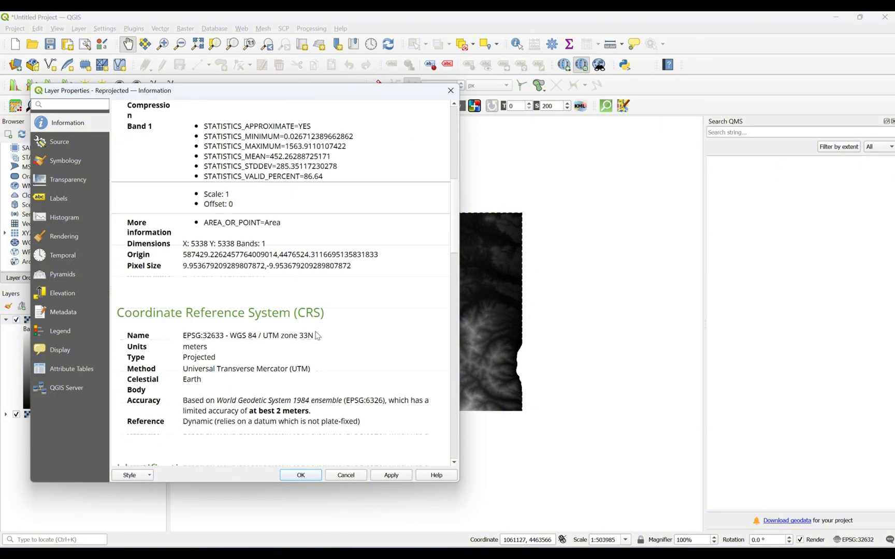
{"action": "left_click_drag", "start_coordinate": [316, 335], "coordinate": [226, 336]}
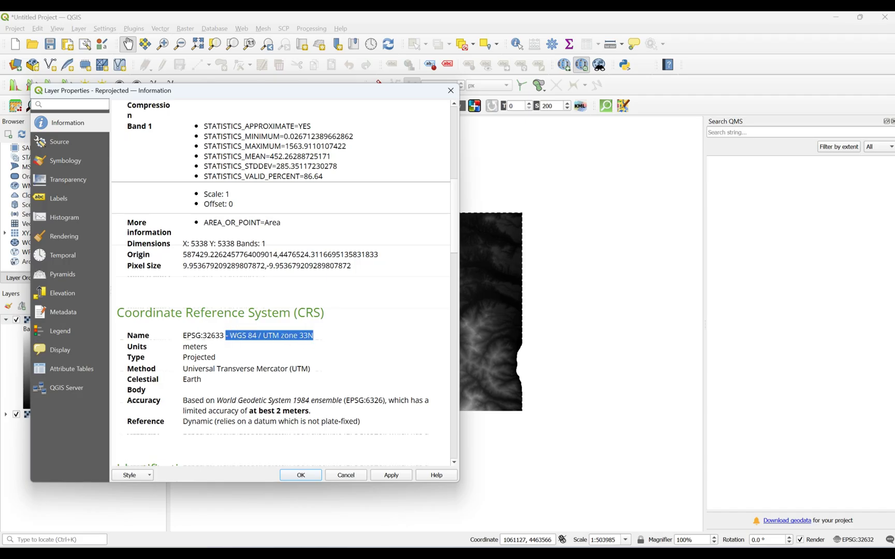
{"action": "left_click", "coordinate": [346, 330]}
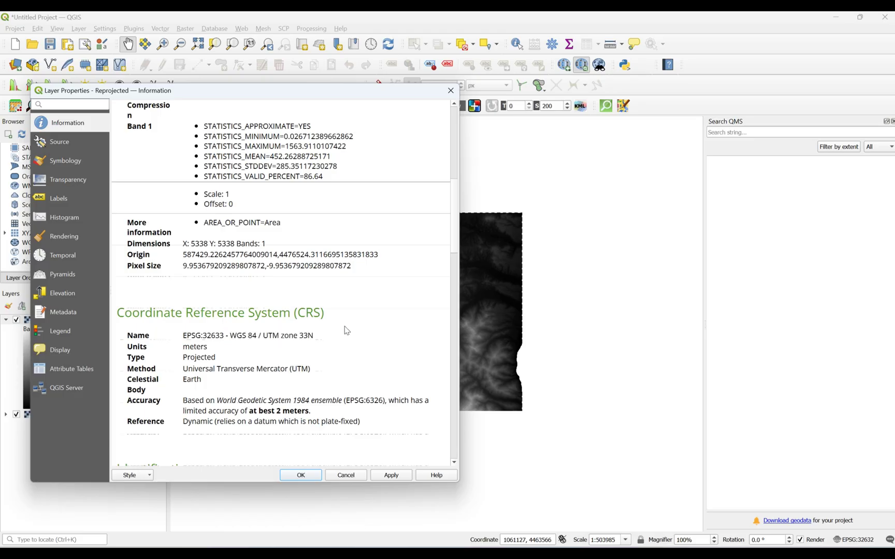
{"action": "left_click", "coordinate": [450, 90]}
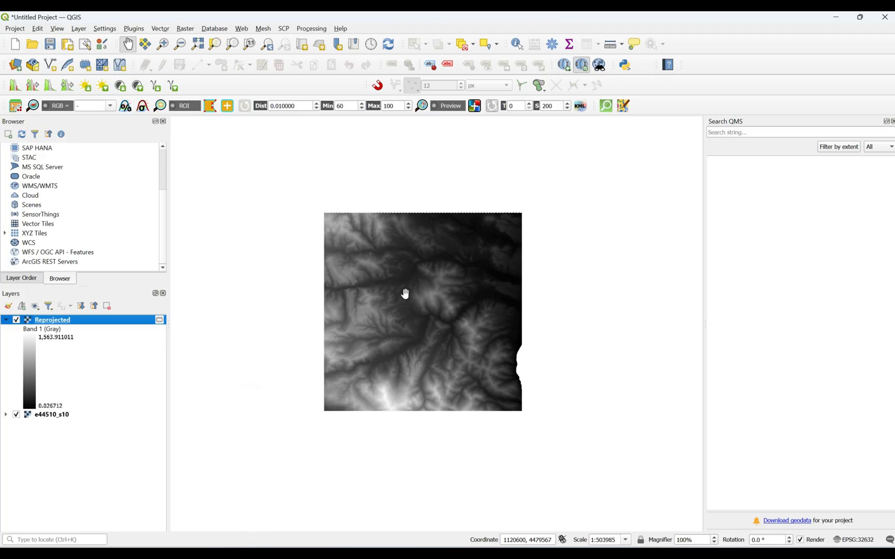
{"action": "scroll", "coordinate": [406, 294], "scroll_direction": "down", "scroll_amount": 1}
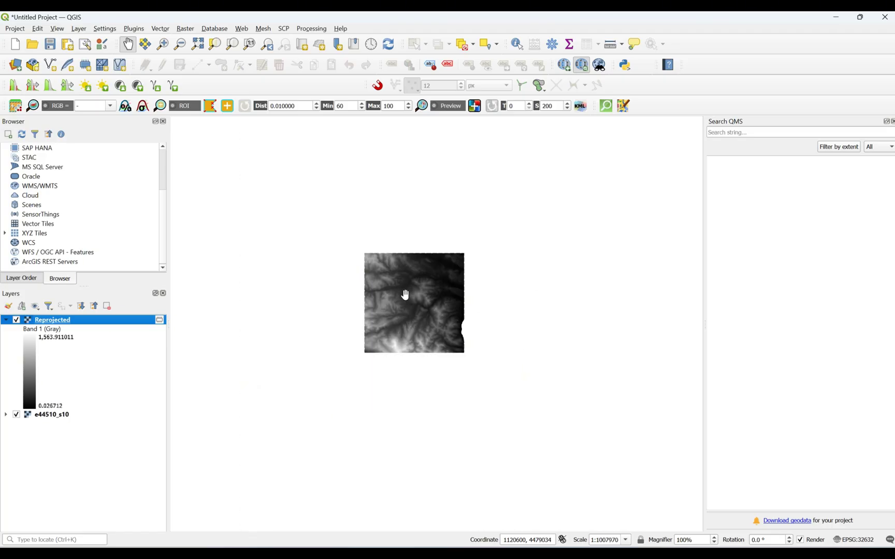
{"action": "left_click_drag", "start_coordinate": [406, 294], "coordinate": [377, 298]}
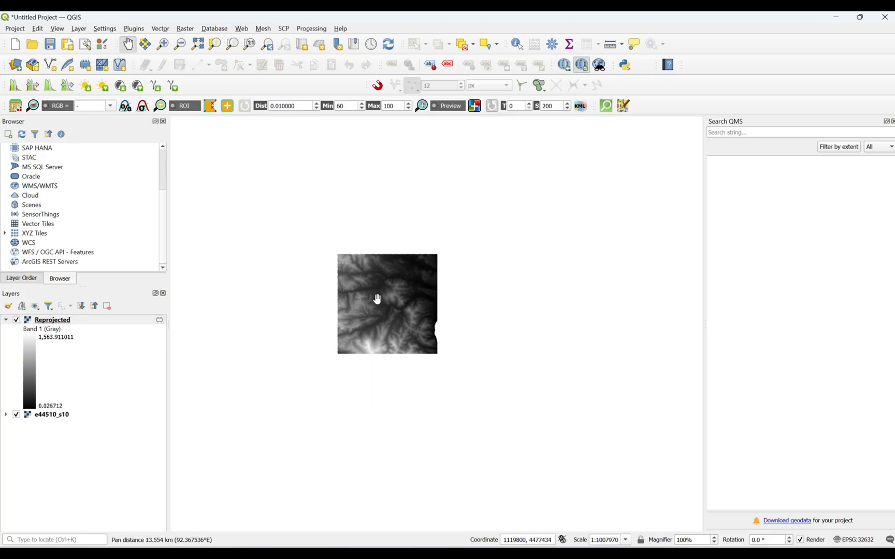